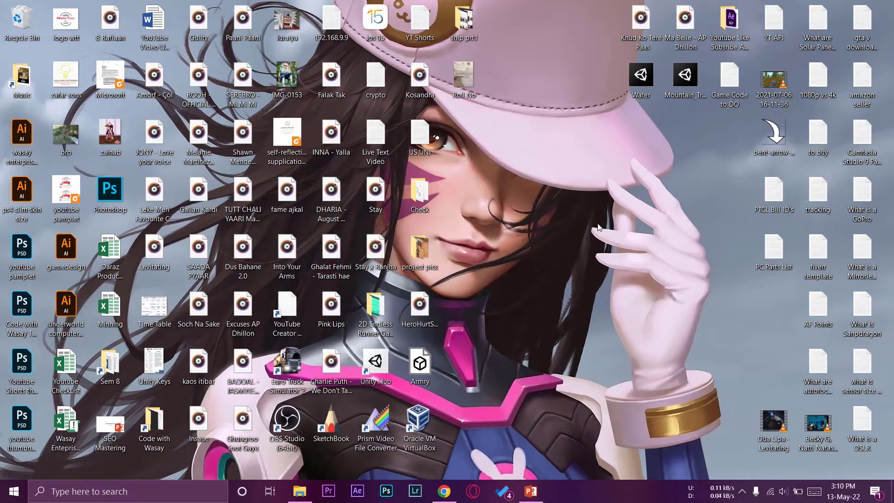
Step: Minimise the browser and open This PC's system properties from File Explorer
{"action": "left_click", "coordinate": [443, 491]}
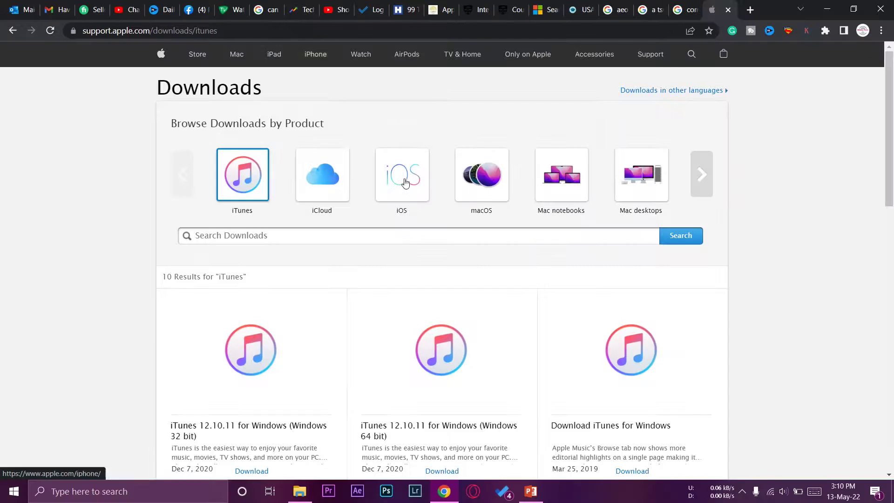
{"action": "scroll", "coordinate": [565, 373], "scroll_direction": "down", "scroll_amount": 3}
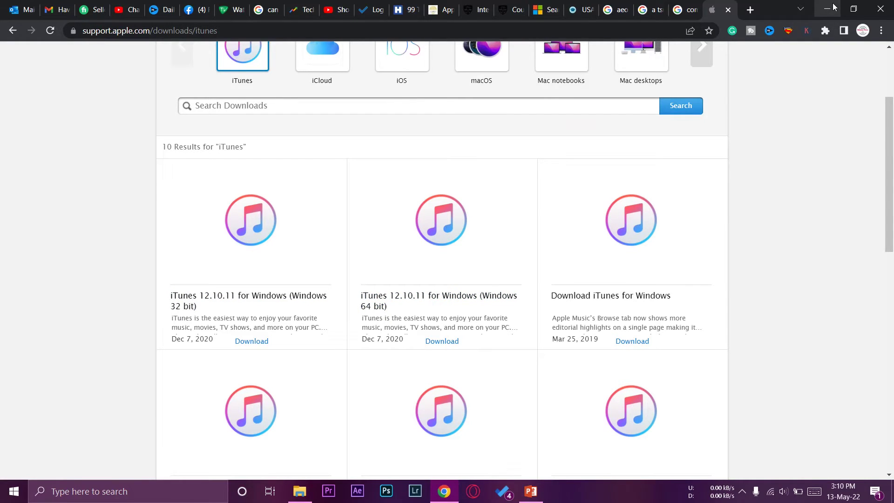
{"action": "left_click", "coordinate": [827, 9]}
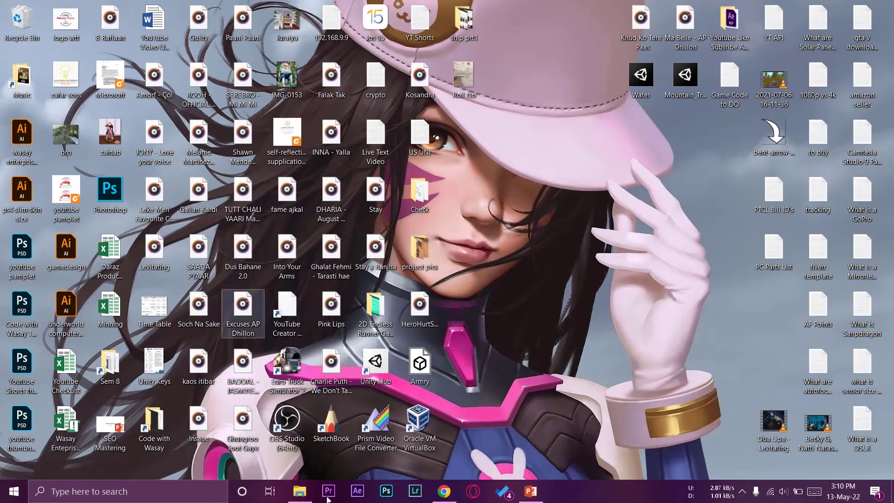
{"action": "left_click", "coordinate": [299, 491]}
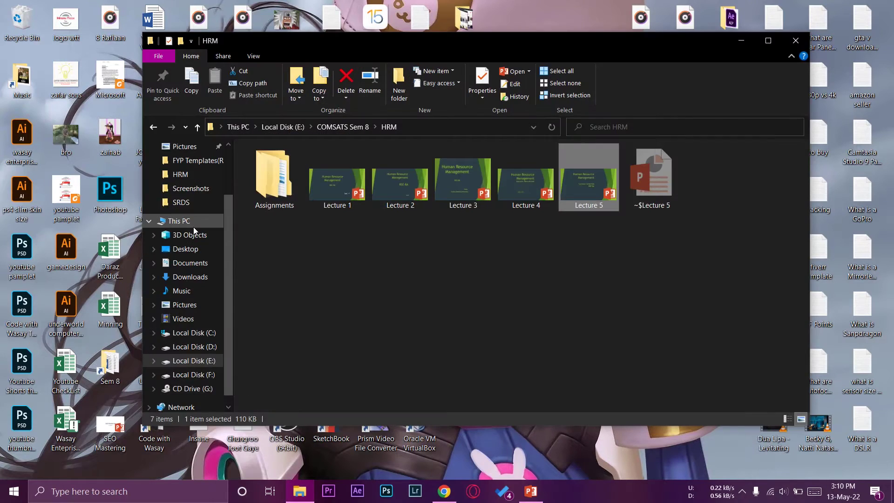
{"action": "left_click", "coordinate": [194, 227]}
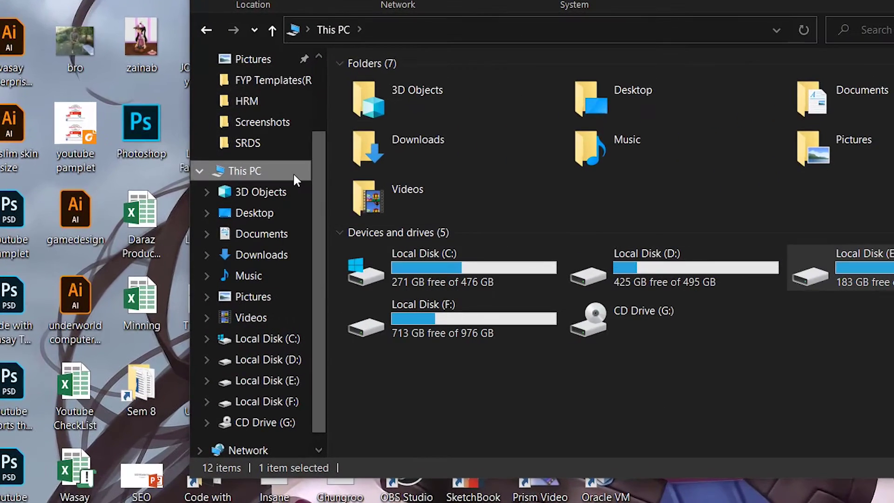
{"action": "right_click", "coordinate": [290, 176]}
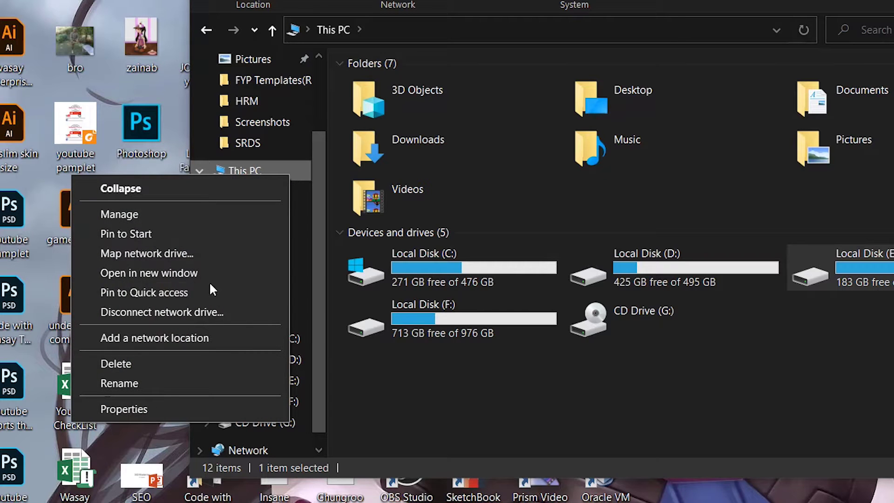
{"action": "left_click", "coordinate": [131, 415]}
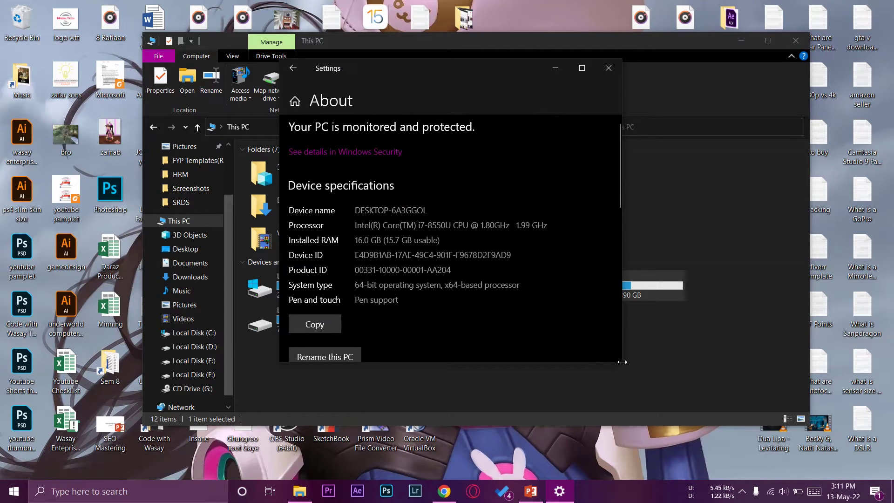
Step: Confirm System type shows a 64-bit operating system, then close Settings and File Explorer
{"action": "left_click_drag", "start_coordinate": [622, 362], "coordinate": [773, 415]}
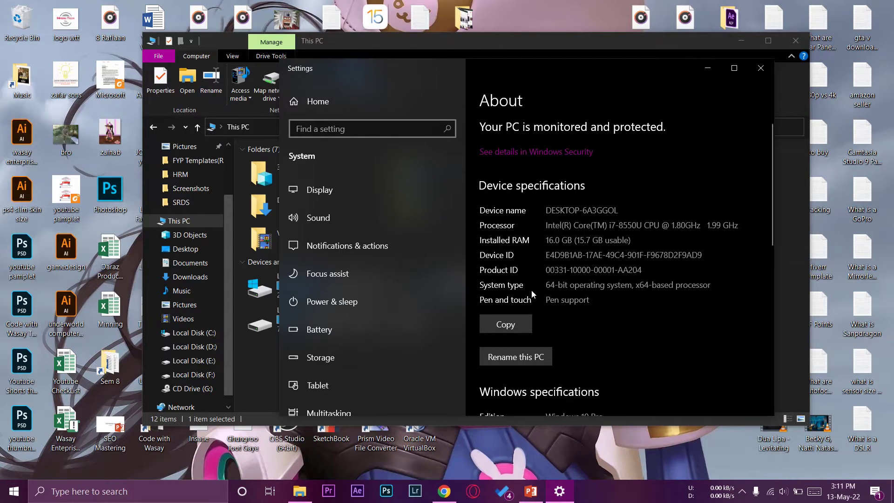
{"action": "left_click_drag", "start_coordinate": [546, 284], "coordinate": [684, 285]}
{"action": "left_click", "coordinate": [683, 285]}
{"action": "left_click", "coordinate": [760, 68]}
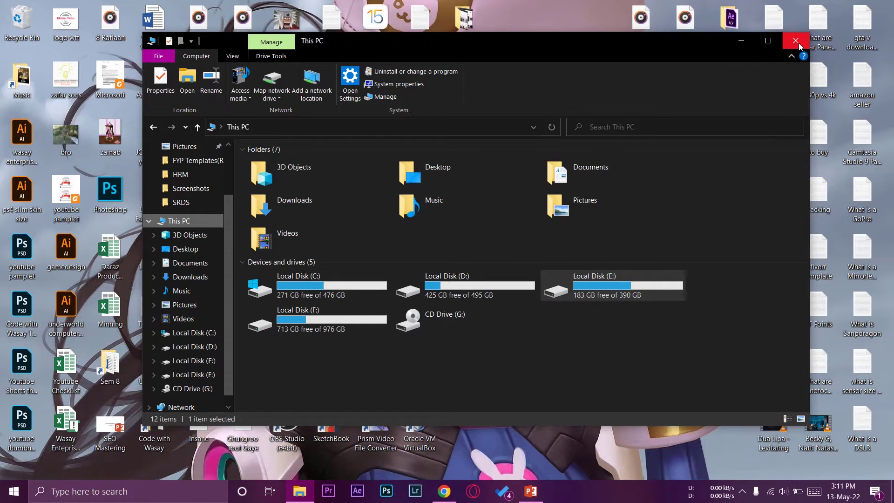
{"action": "left_click", "coordinate": [795, 41]}
Step: Start downloading iTunes 12.10.11 for Windows 64 bit from the Apple Support page
{"action": "left_click", "coordinate": [438, 494]}
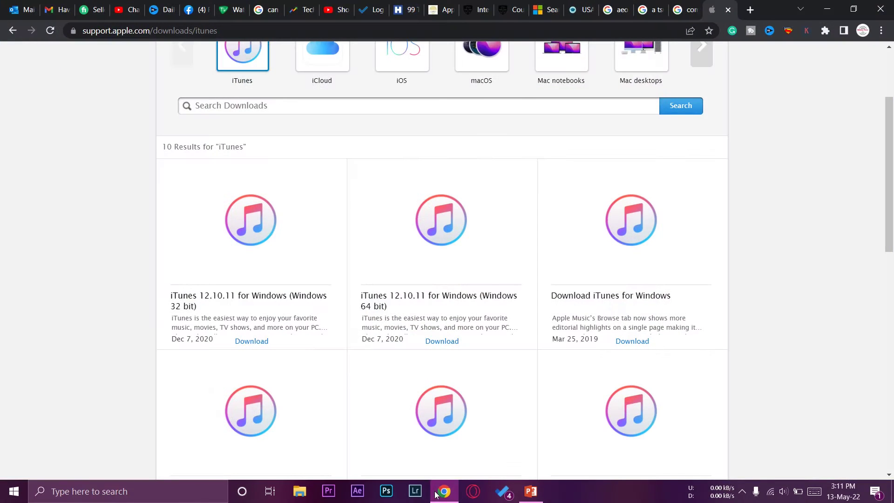
{"action": "left_click", "coordinate": [445, 344]}
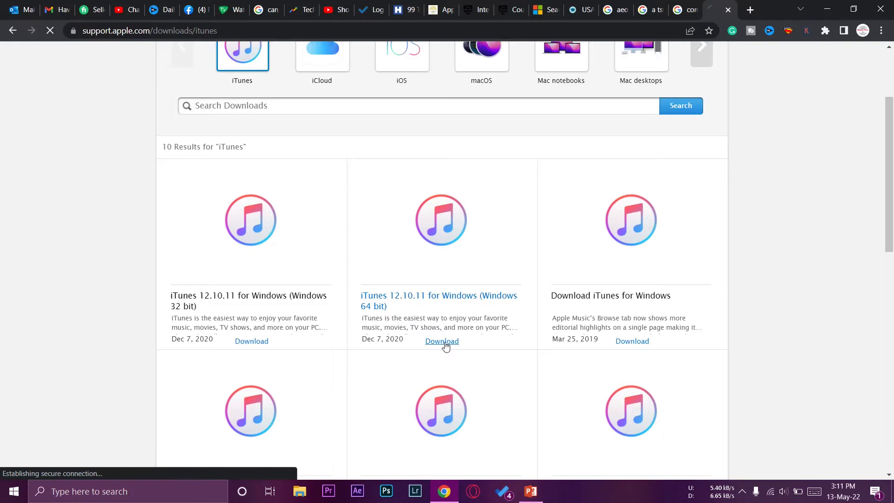
{"action": "scroll", "coordinate": [446, 345], "scroll_direction": "down", "scroll_amount": 2}
{"action": "scroll", "coordinate": [445, 345], "scroll_direction": "down", "scroll_amount": 3}
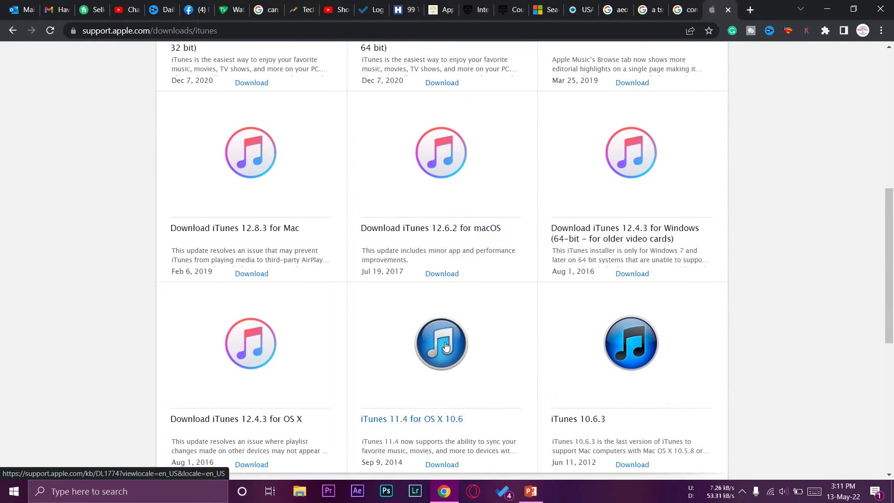
{"action": "scroll", "coordinate": [445, 345], "scroll_direction": "up", "scroll_amount": 7}
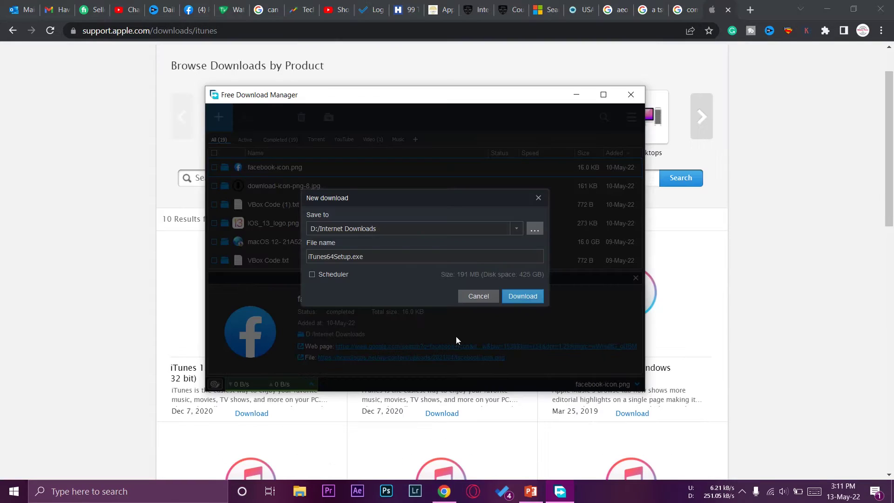
Step: Save iTunes64Setup.exe to D:/Internet Downloads and close Chrome
{"action": "left_click", "coordinate": [523, 299]}
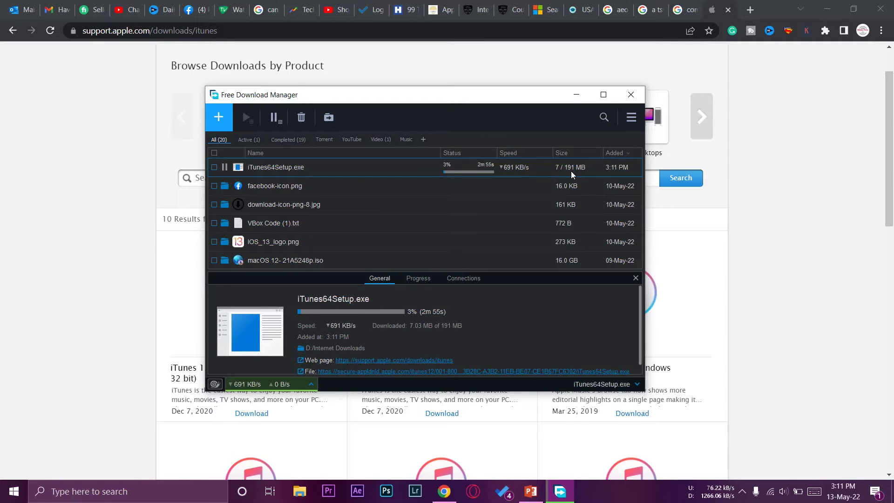
{"action": "left_click", "coordinate": [880, 10]}
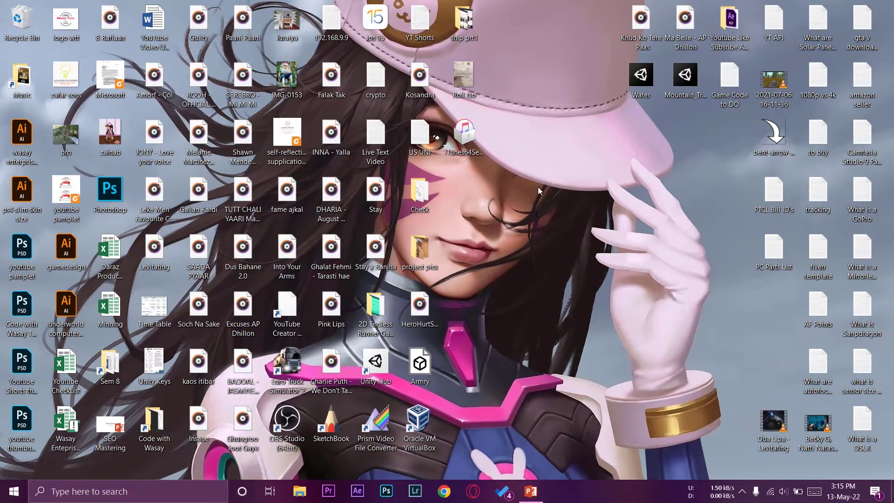
Step: Run iTunes64Setup as administrator and install iTunes 12.10.11 into C:\Program Files\iTunes\ with a desktop shortcut
{"action": "left_click", "coordinate": [462, 134]}
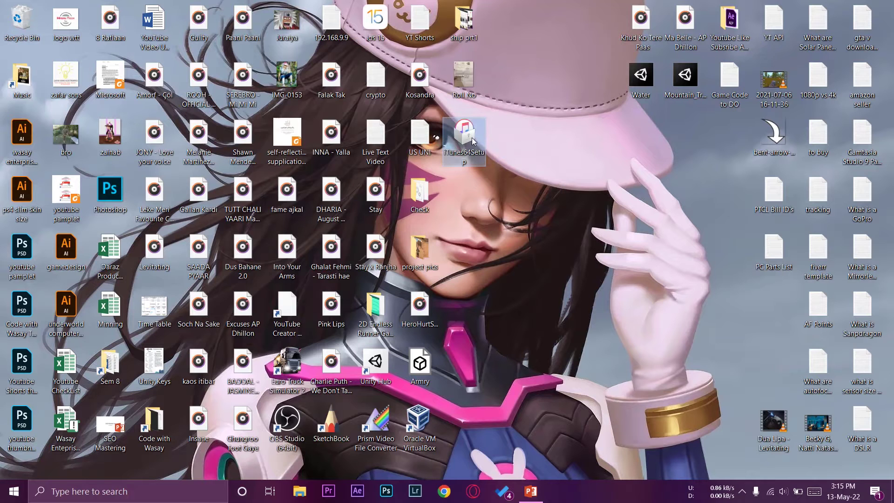
{"action": "right_click", "coordinate": [472, 139]}
{"action": "left_click", "coordinate": [350, 127]}
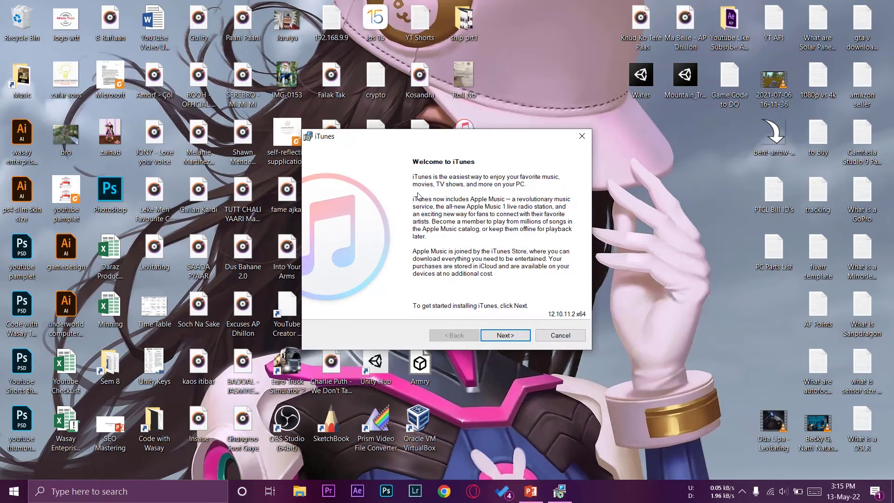
{"action": "left_click", "coordinate": [519, 335]}
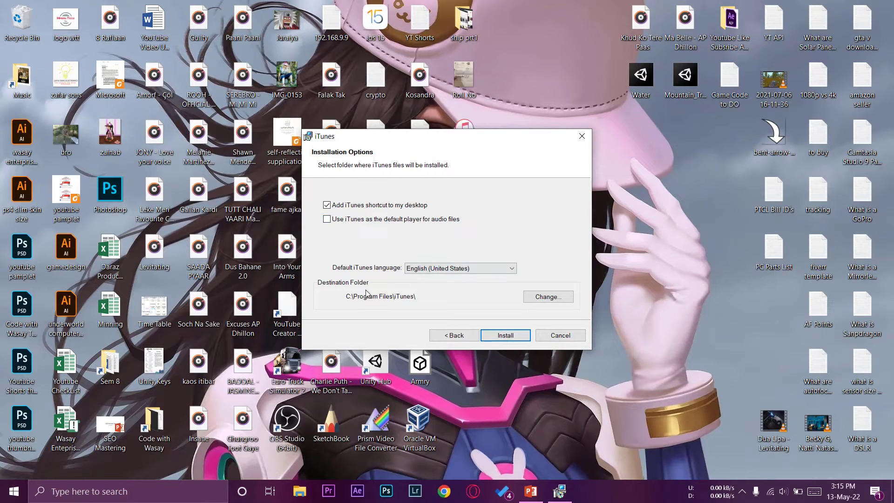
{"action": "left_click", "coordinate": [508, 335]}
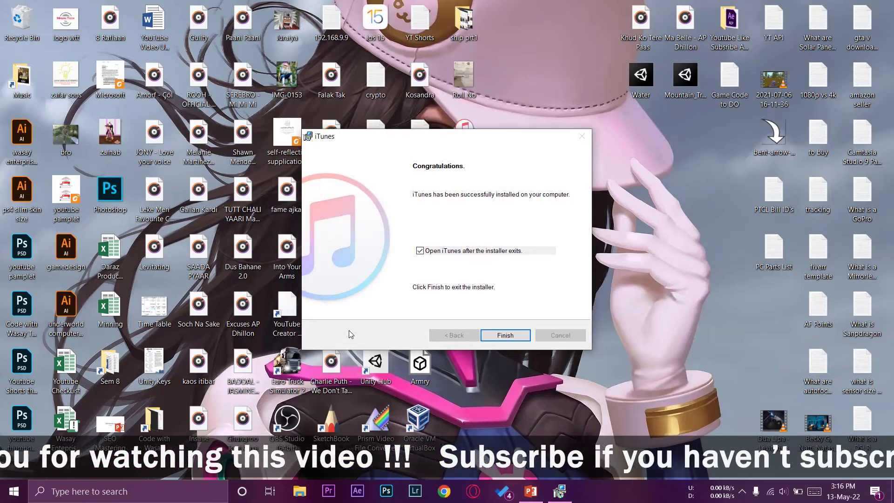
Step: Finish the installer, agree to the iTunes licence, and dismiss the 12.12.3 new-version prompt
{"action": "left_click", "coordinate": [509, 332]}
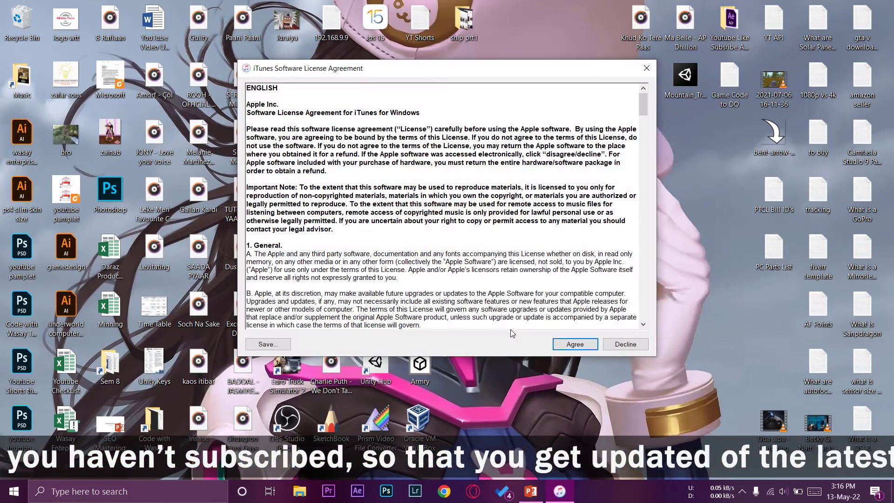
{"action": "scroll", "coordinate": [471, 291], "scroll_direction": "down", "scroll_amount": 1}
{"action": "scroll", "coordinate": [471, 290], "scroll_direction": "down", "scroll_amount": 15}
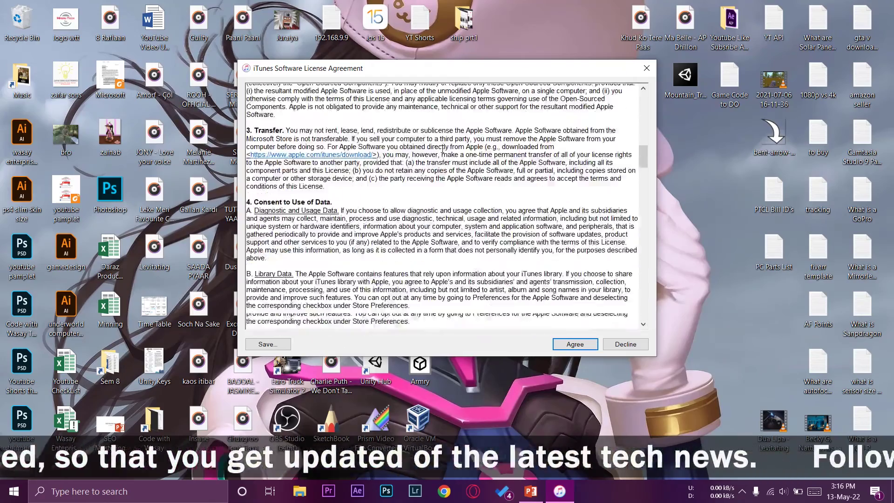
{"action": "scroll", "coordinate": [556, 209], "scroll_direction": "down", "scroll_amount": 12}
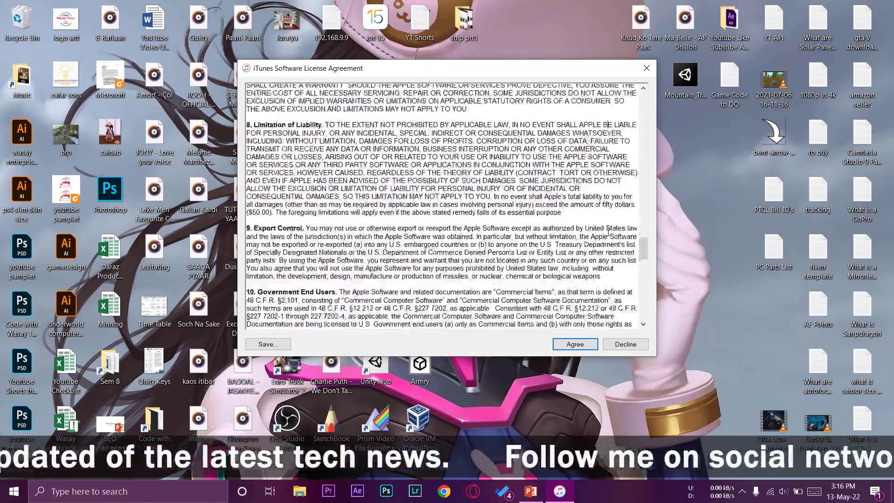
{"action": "left_click", "coordinate": [576, 345]}
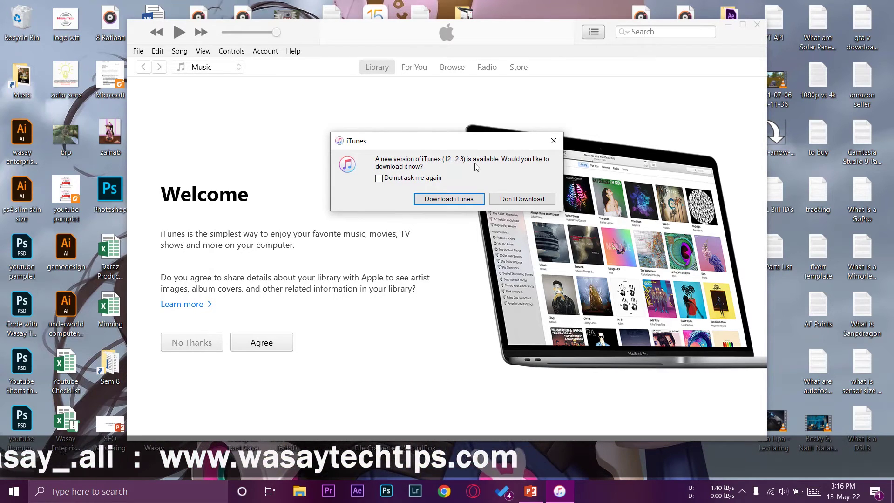
{"action": "left_click", "coordinate": [554, 140]}
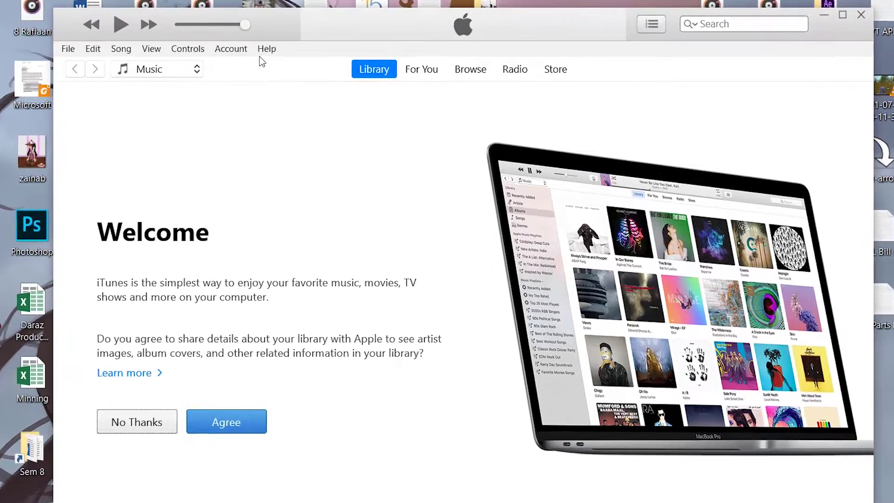
{"action": "left_click", "coordinate": [293, 51]}
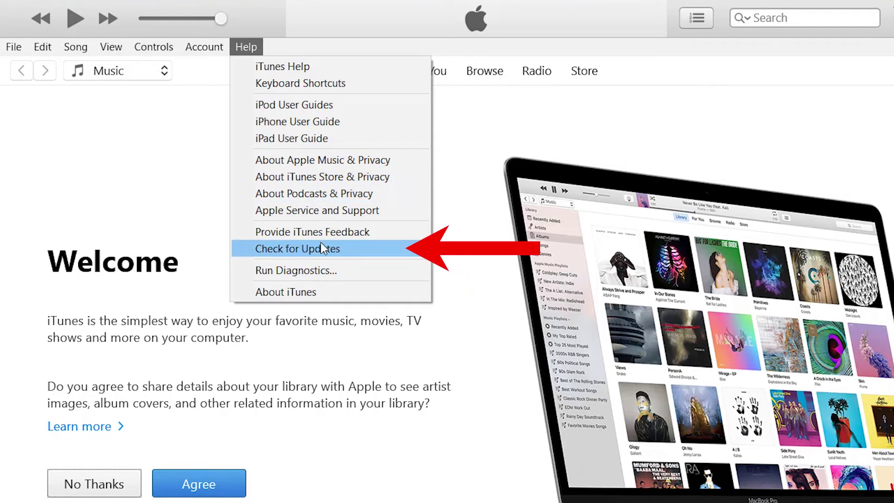
Step: Check for updates, download iTunes 12.12.3, and agree to share library details with Apple
{"action": "left_click", "coordinate": [304, 249]}
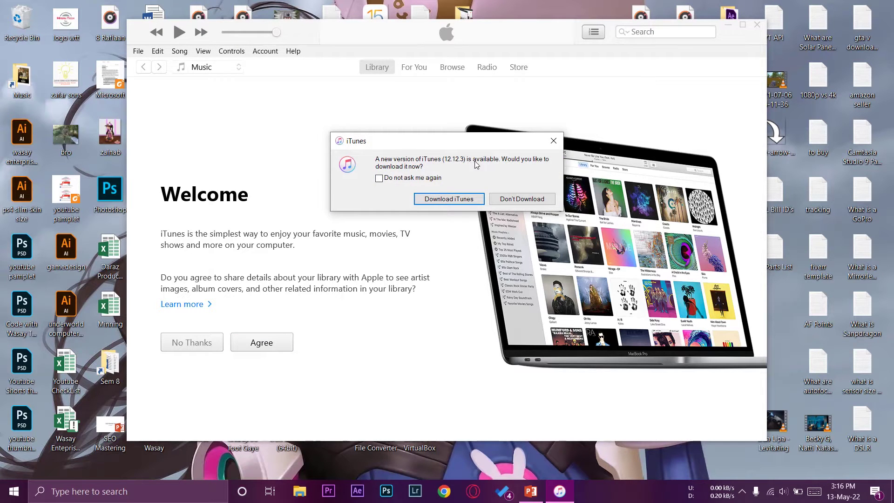
{"action": "left_click", "coordinate": [447, 200]}
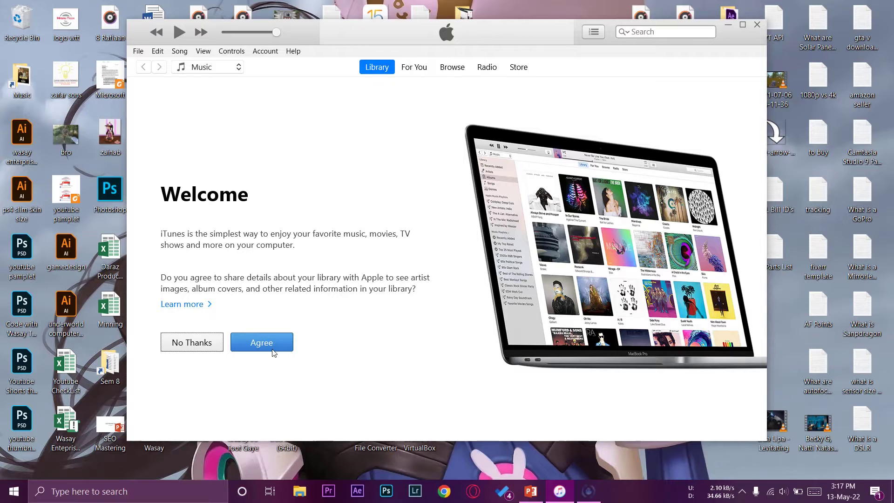
{"action": "left_click", "coordinate": [275, 350]}
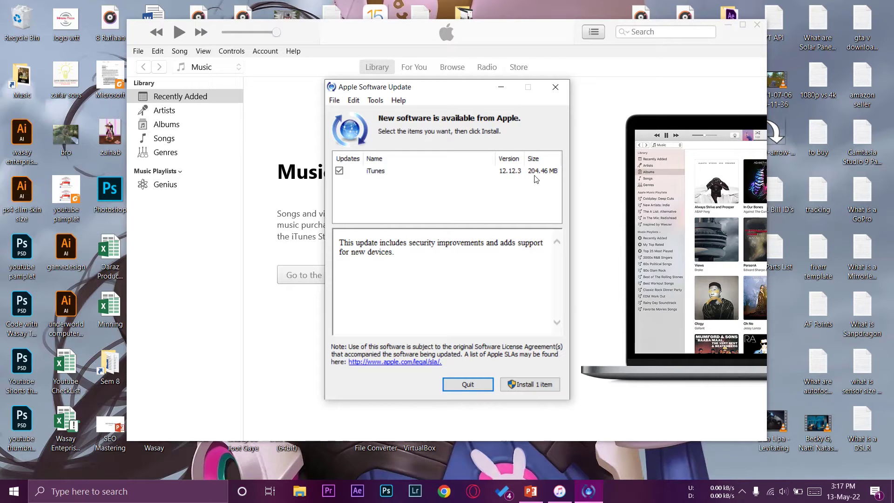
Step: Install the iTunes 12.12.3 update and accept restarting the computer
{"action": "left_click", "coordinate": [524, 384]}
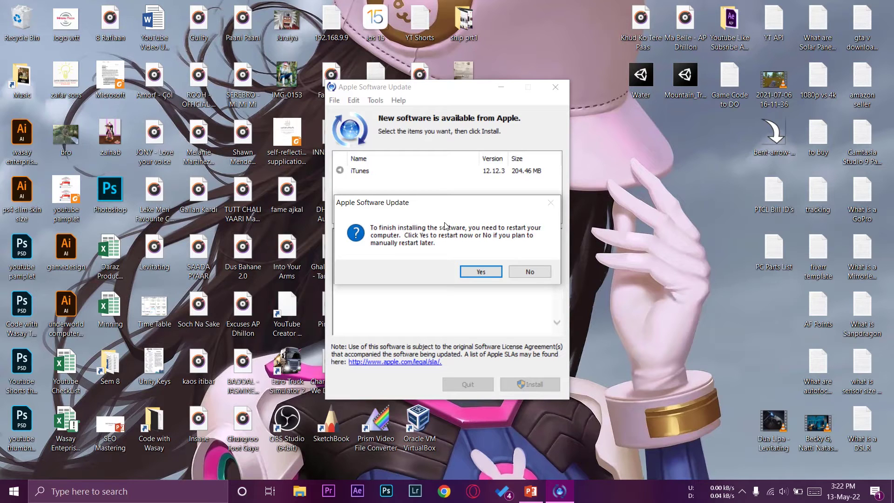
{"action": "left_click", "coordinate": [481, 271]}
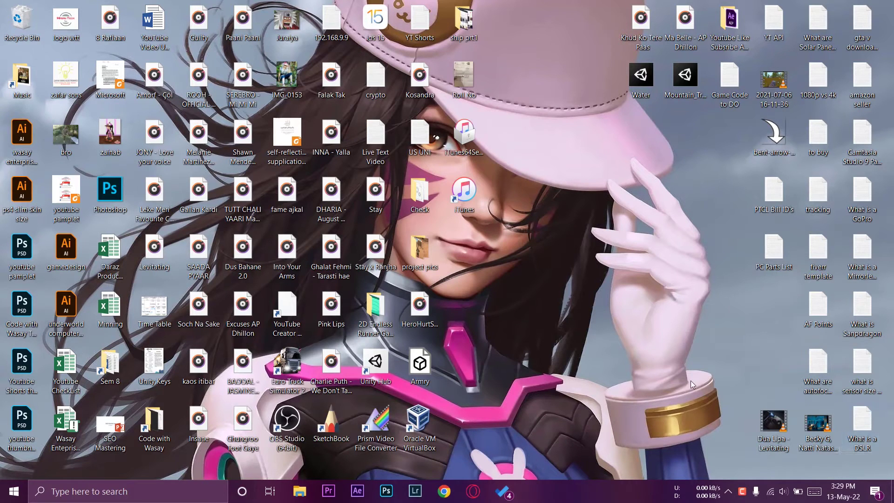
Step: Launch iTunes from the desktop shortcut and let it access the connected iPhone
{"action": "double_click", "coordinate": [464, 191]}
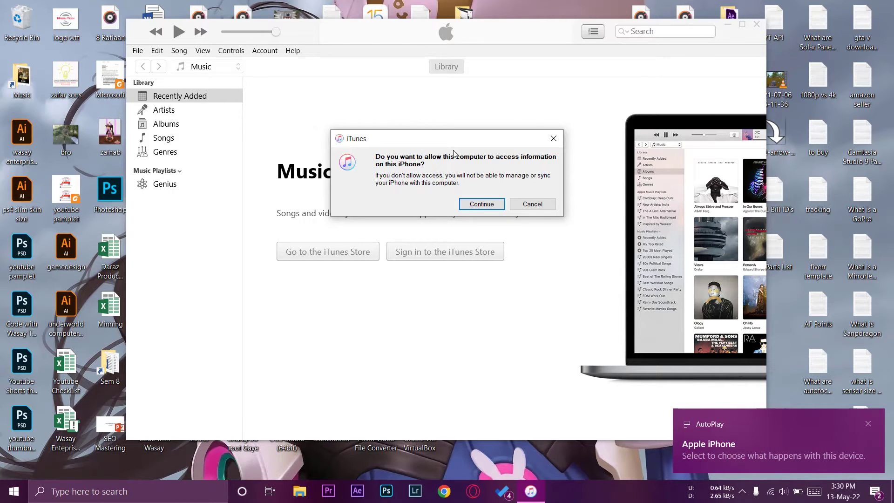
{"action": "left_click", "coordinate": [485, 205]}
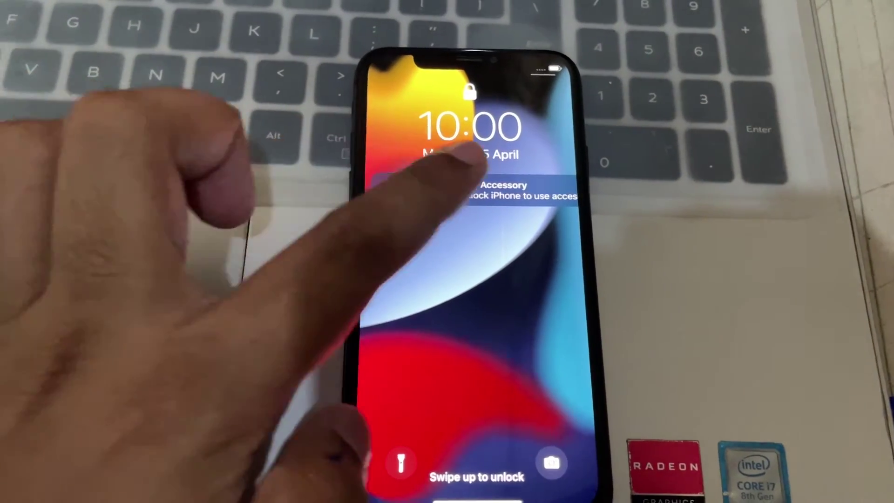
Step: Unlock the iPhone from the USB Accessory notification with its passcode and trust this computer
{"action": "left_click_drag", "start_coordinate": [489, 193], "coordinate": [419, 194]}
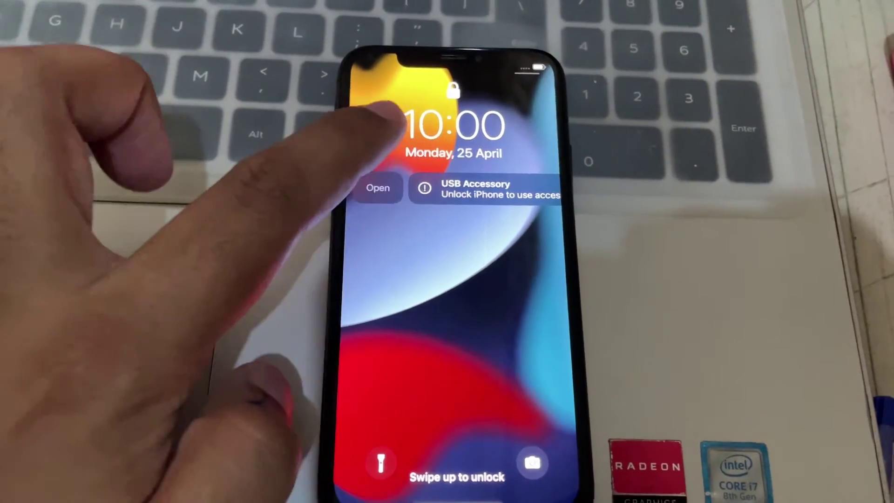
{"action": "left_click", "coordinate": [377, 186]}
{"action": "left_click", "coordinate": [459, 220]}
{"action": "left_click", "coordinate": [459, 220]}
{"action": "left_click", "coordinate": [459, 220]}
{"action": "left_click", "coordinate": [459, 219]}
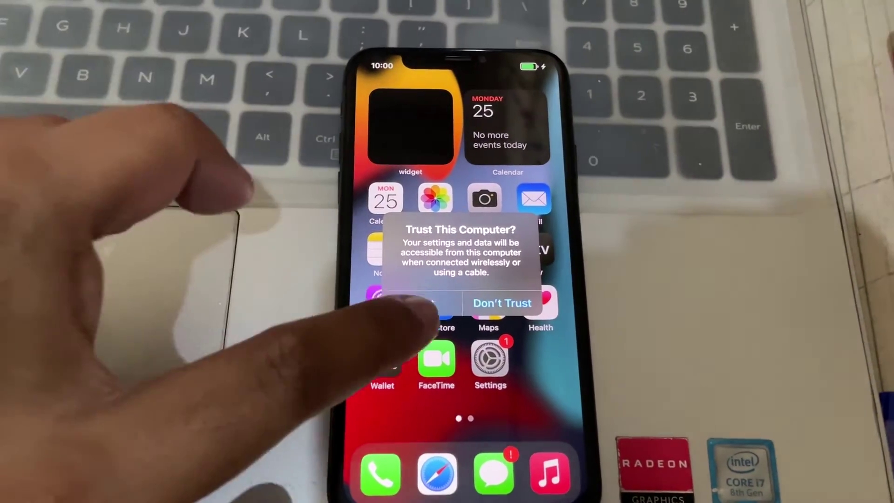
{"action": "left_click", "coordinate": [432, 299]}
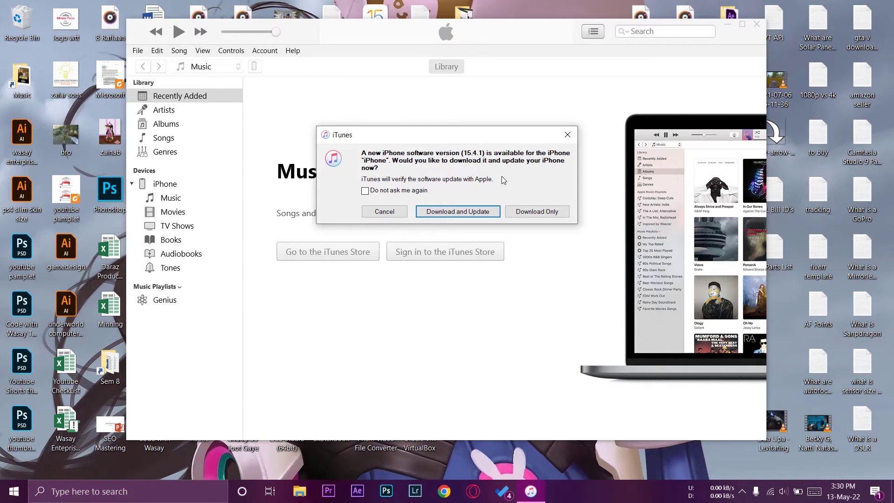
Step: Download iOS 15.4.1 only, accept its licence, and view the 5.37 GB download progress
{"action": "left_click", "coordinate": [540, 217]}
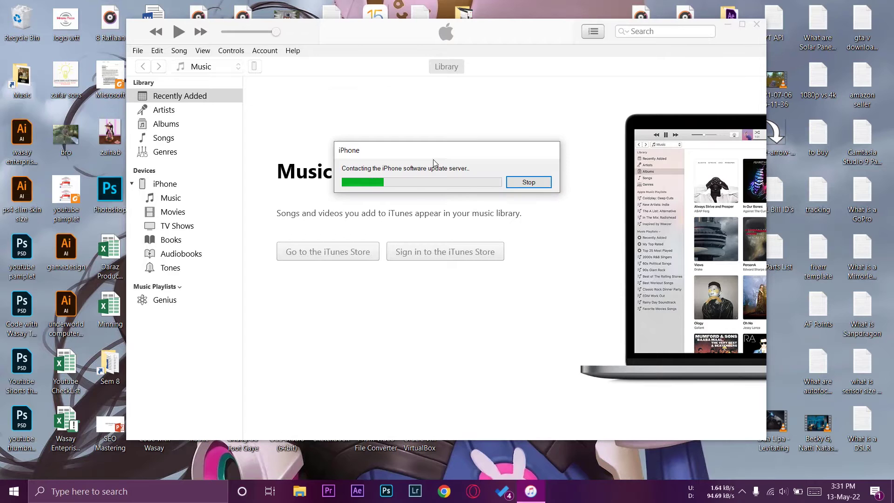
{"action": "left_click", "coordinate": [577, 345]}
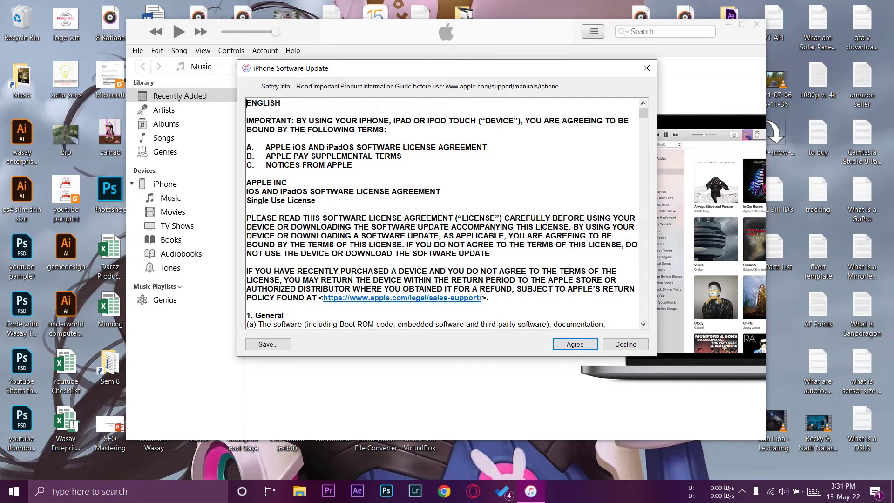
{"action": "scroll", "coordinate": [519, 214], "scroll_direction": "down", "scroll_amount": 2}
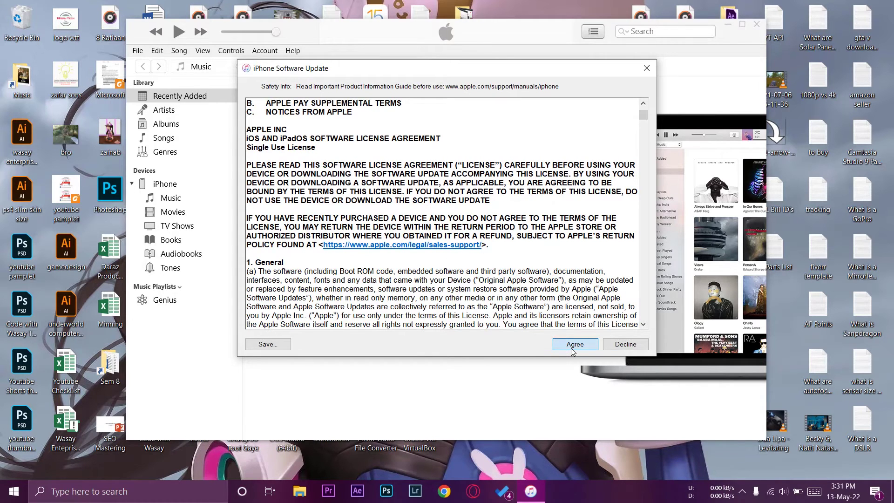
{"action": "left_click", "coordinate": [573, 351]}
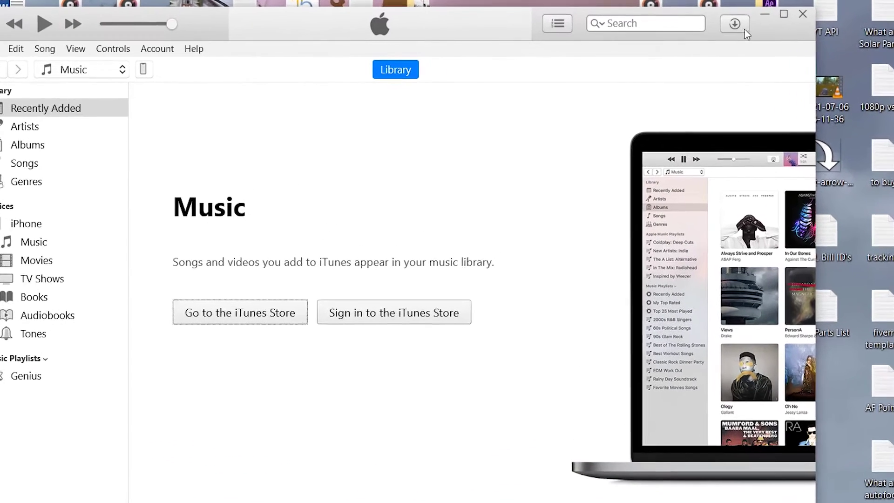
{"action": "left_click", "coordinate": [734, 26]}
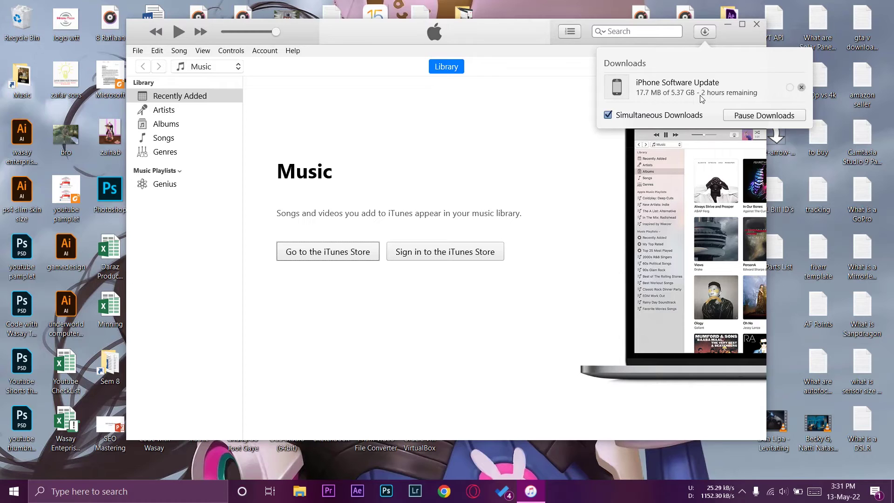
Step: Check the iPhone Software Update download until iTunes offers the 15.4.1 update
{"action": "left_click", "coordinate": [716, 99]}
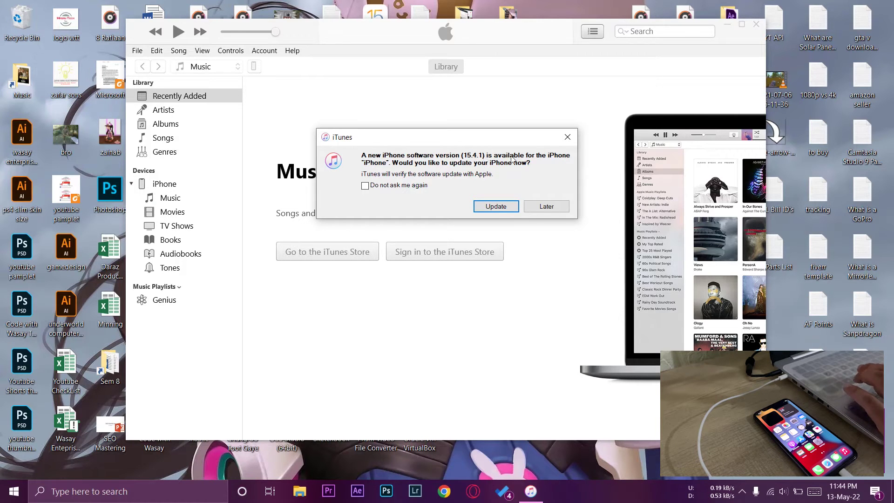
Step: Dismiss the prompt, back up the iPhone X from its Summary page, then request the update
{"action": "left_click", "coordinate": [568, 136]}
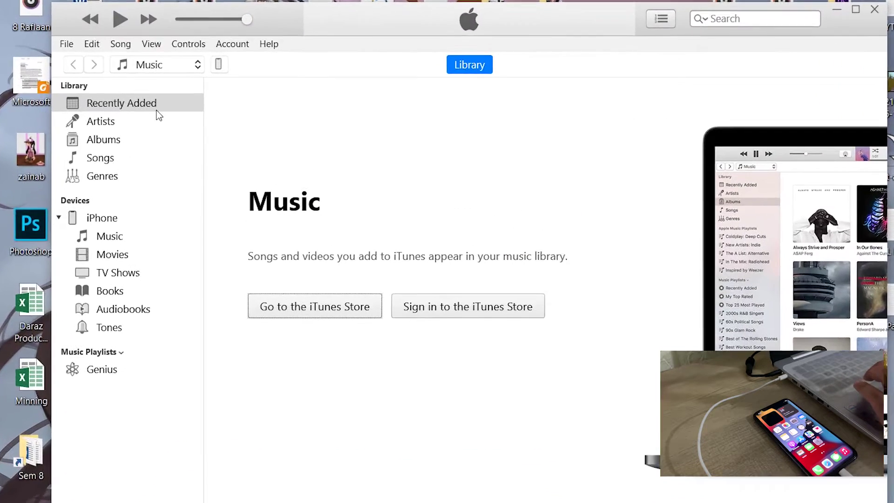
{"action": "left_click", "coordinate": [254, 68]}
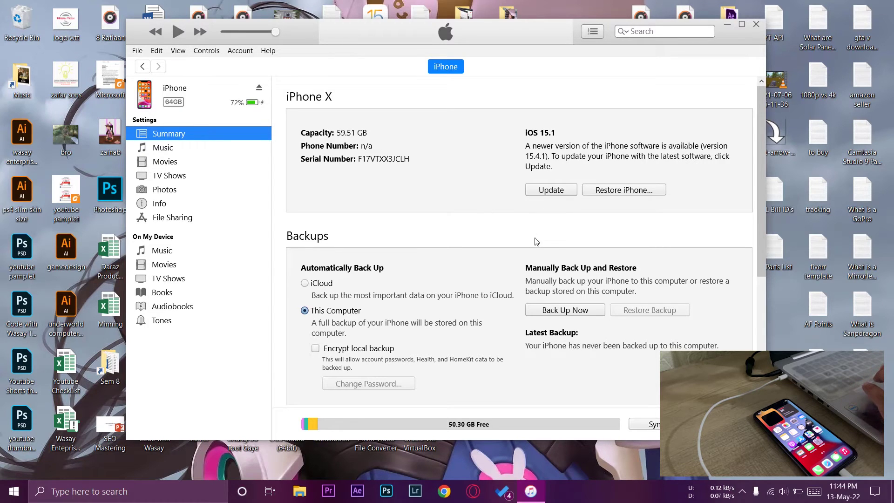
{"action": "left_click", "coordinate": [541, 308]}
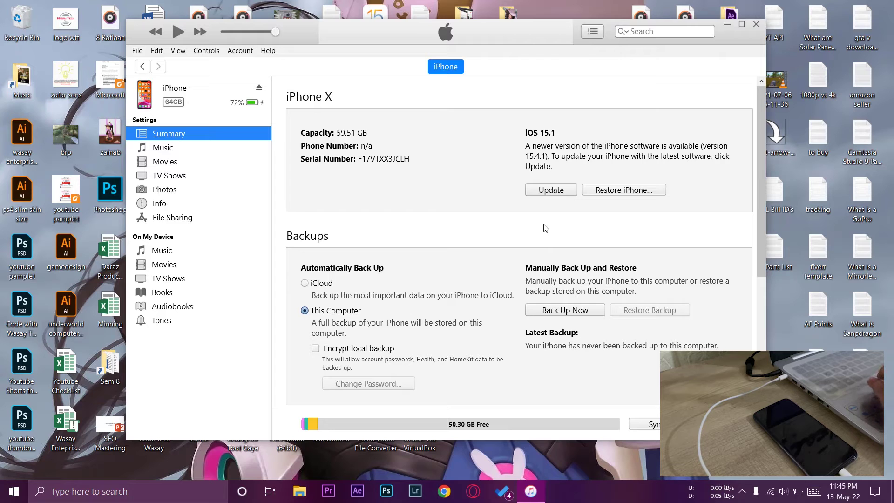
{"action": "left_click", "coordinate": [551, 190]}
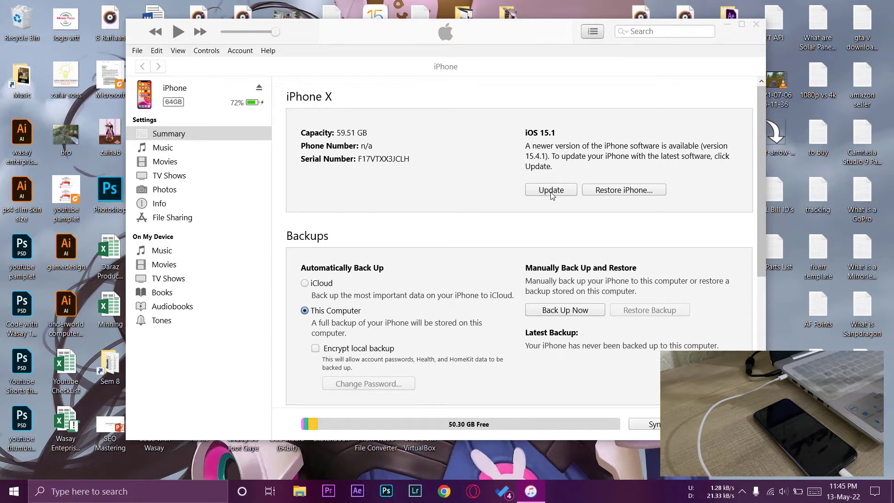
Step: Confirm updating to iOS 15.4.1 and enter the iPhone's passcode to authorise it
{"action": "left_click", "coordinate": [551, 194]}
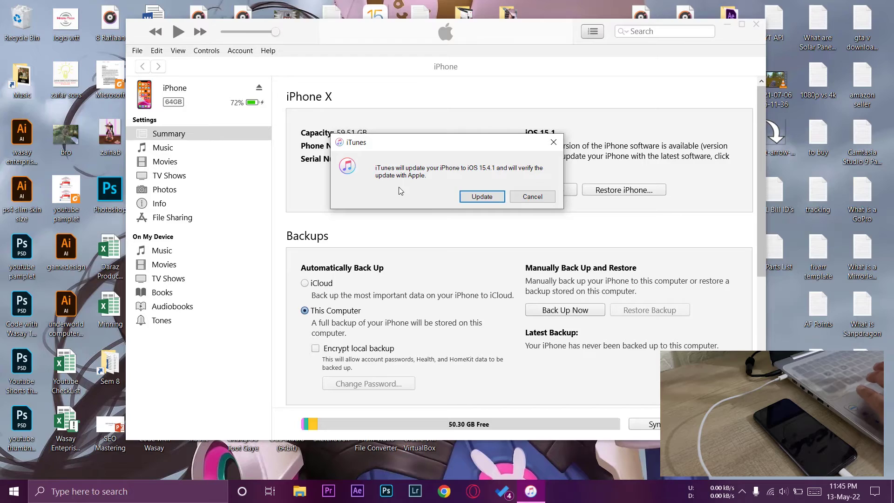
{"action": "left_click", "coordinate": [483, 197]}
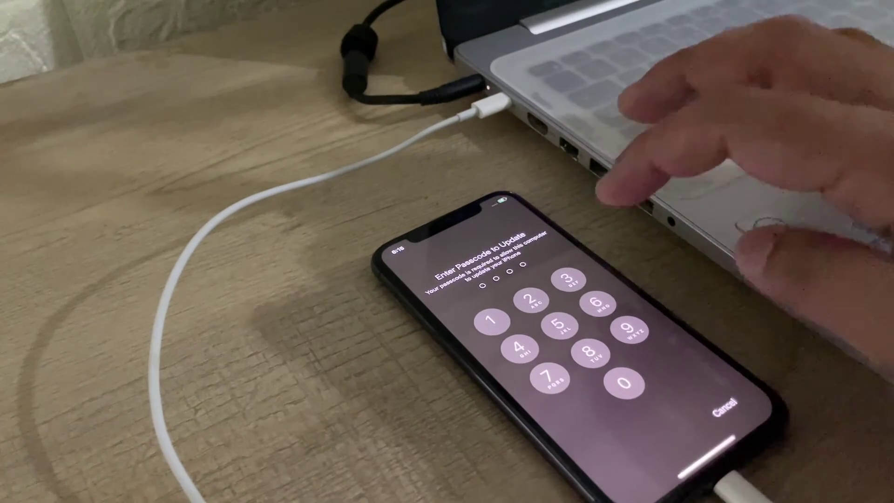
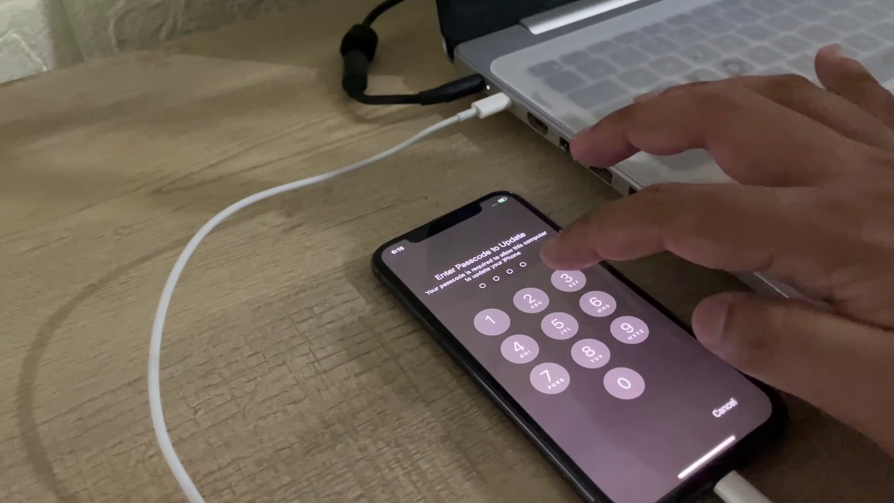